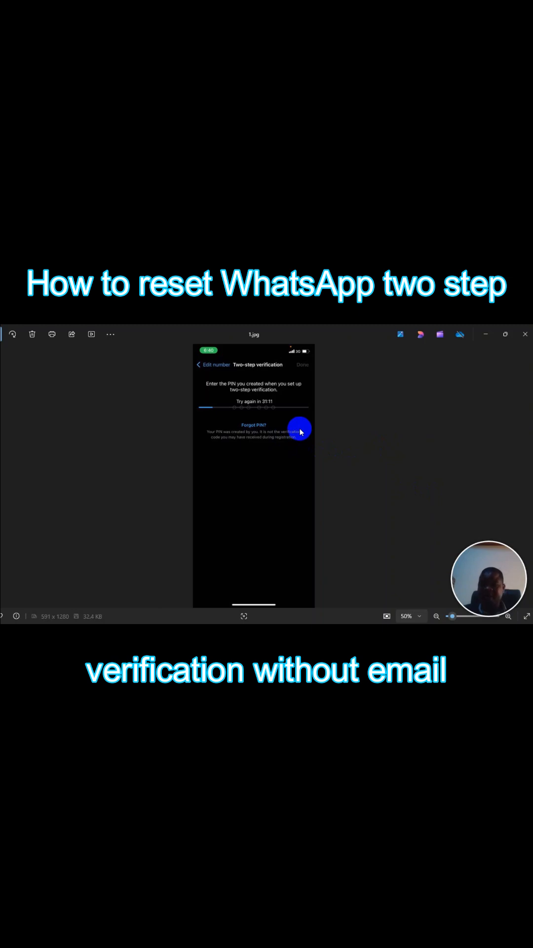
Step: Advance from 2.jpg through the email reset options to the zoomed 3.jpg with red underlines
{"action": "left_click_drag", "start_coordinate": [488, 570], "coordinate": [436, 510]}
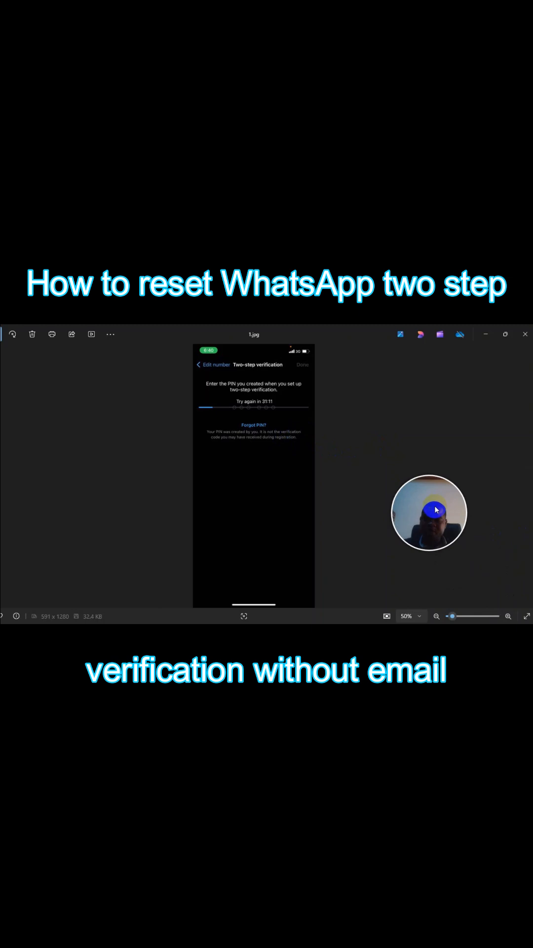
{"action": "left_click_drag", "start_coordinate": [436, 510], "coordinate": [488, 578]}
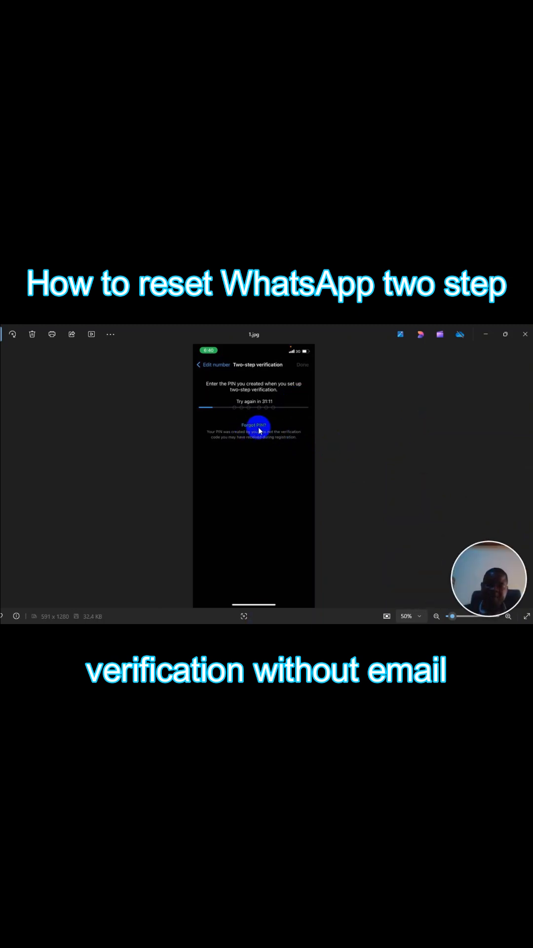
{"action": "mouse_move", "coordinate": [489, 578]}
{"action": "left_mouse_down"}
{"action": "mouse_move", "coordinate": [365, 468]}
{"action": "mouse_move", "coordinate": [489, 364]}
{"action": "left_mouse_up"}
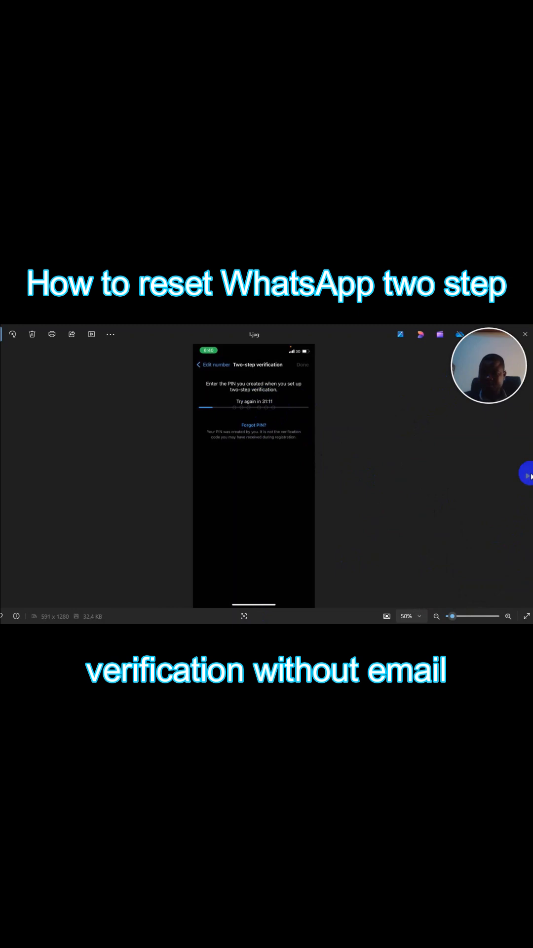
{"action": "left_click", "coordinate": [527, 475]}
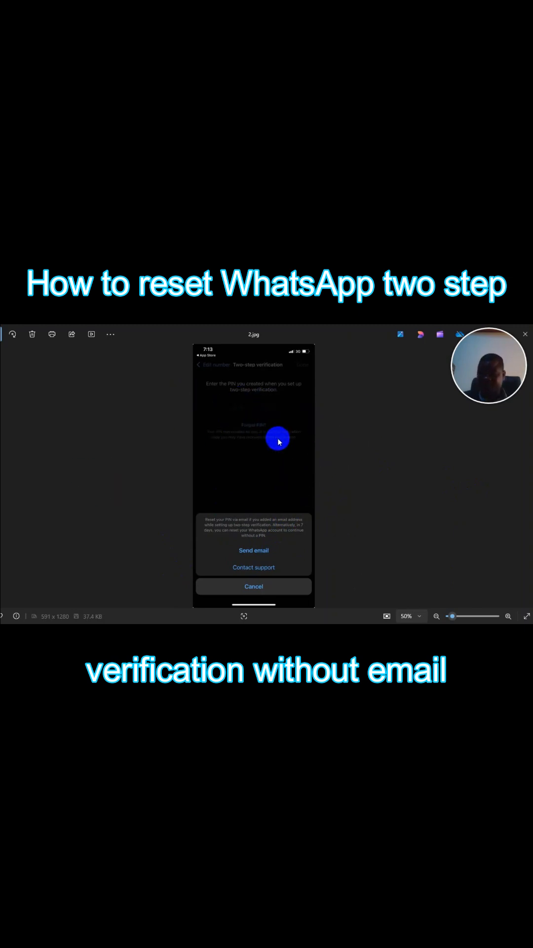
{"action": "left_click", "coordinate": [526, 479]}
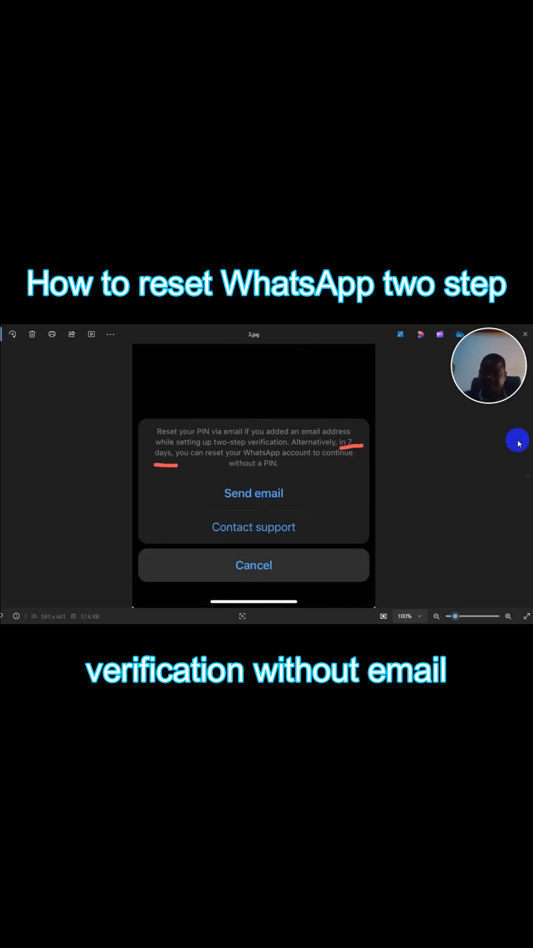
Step: Advance through the Reset account option screenshot 4.jpg to the confirmation sheet 5.jpg
{"action": "left_click", "coordinate": [527, 479]}
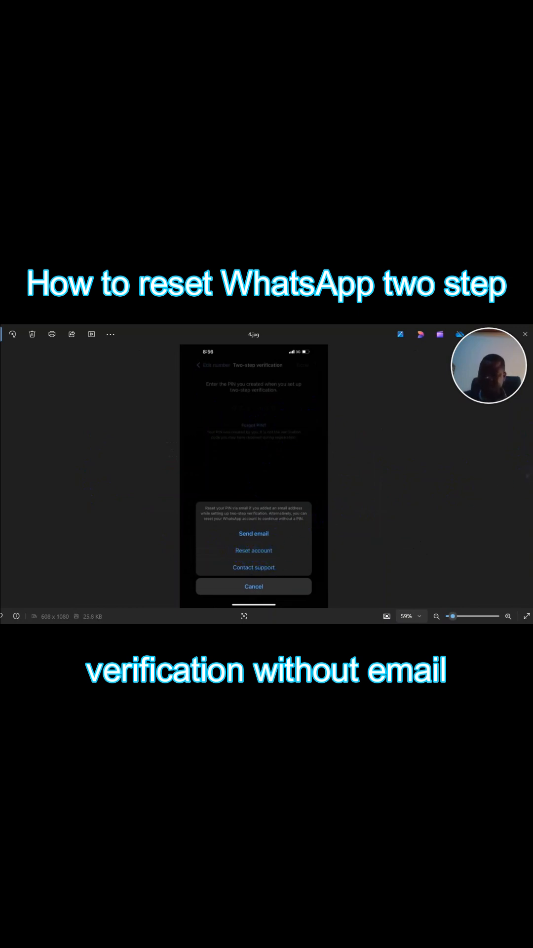
{"action": "left_click", "coordinate": [527, 476]}
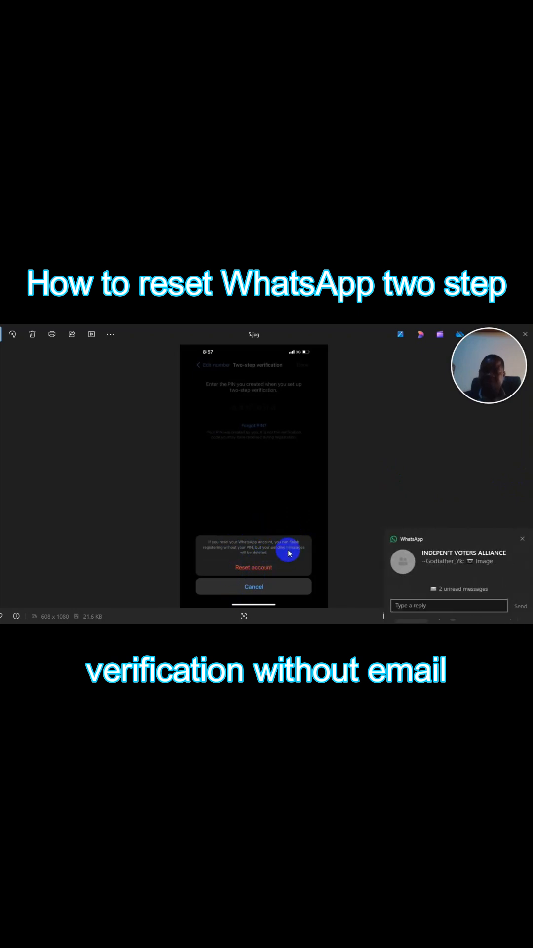
{"action": "left_click", "coordinate": [517, 539]}
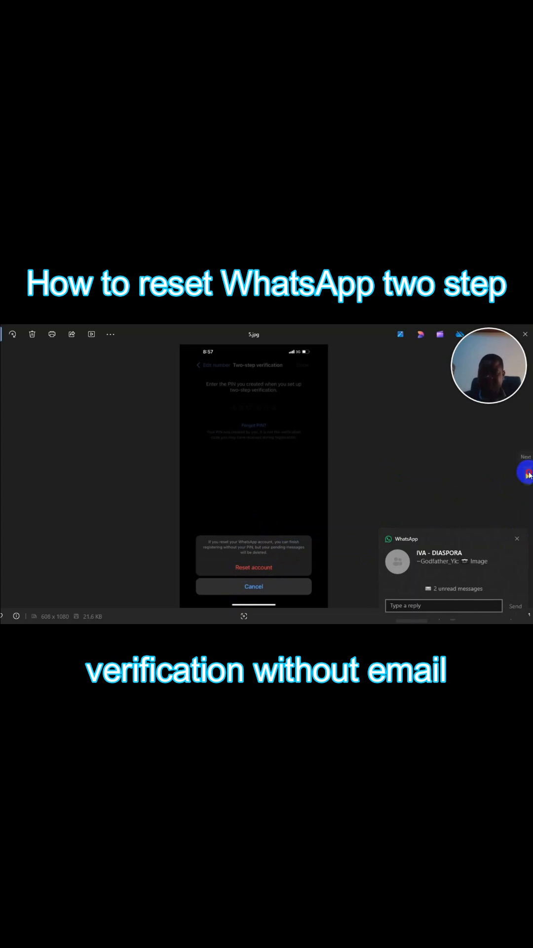
Step: Show the phone-in-hand photo 6.jpg and dismiss both WhatsApp notification toasts
{"action": "left_click", "coordinate": [524, 473]}
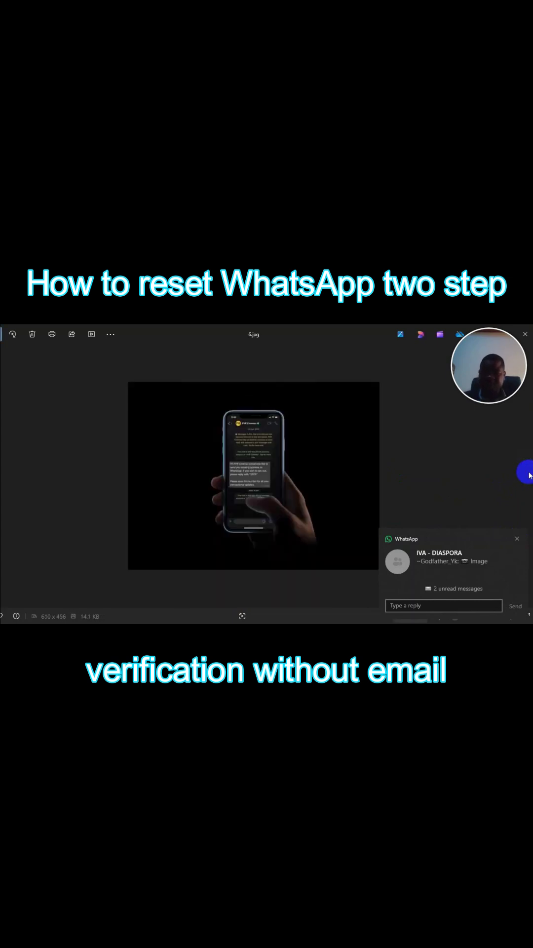
{"action": "left_click", "coordinate": [516, 540]}
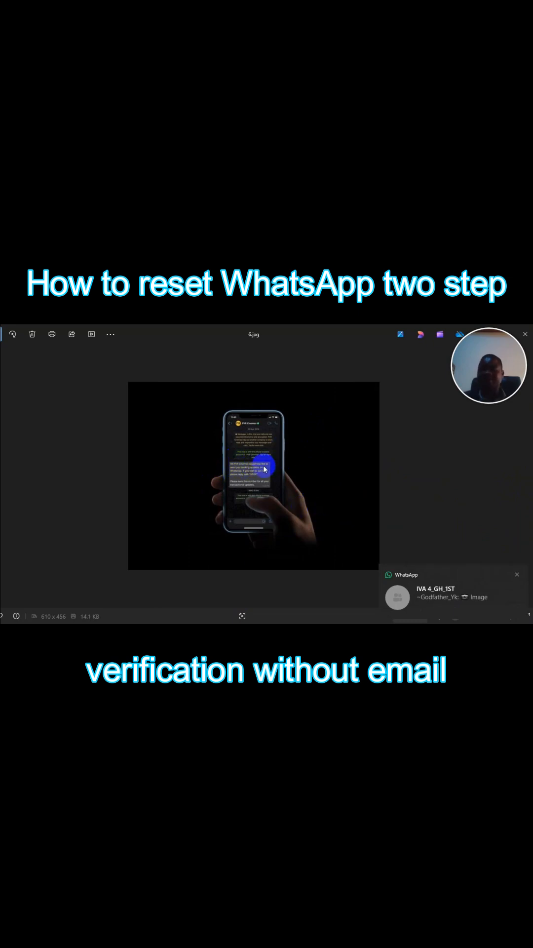
{"action": "left_click", "coordinate": [517, 575]}
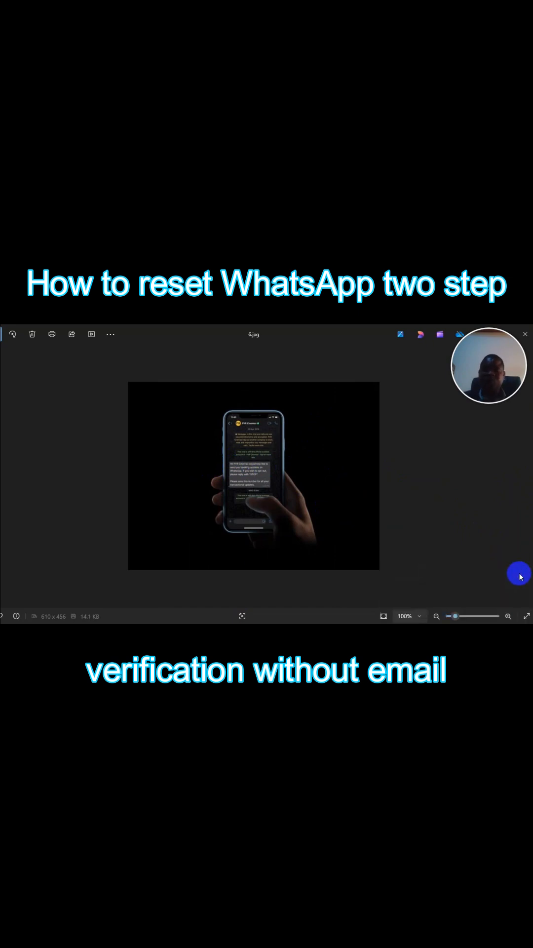